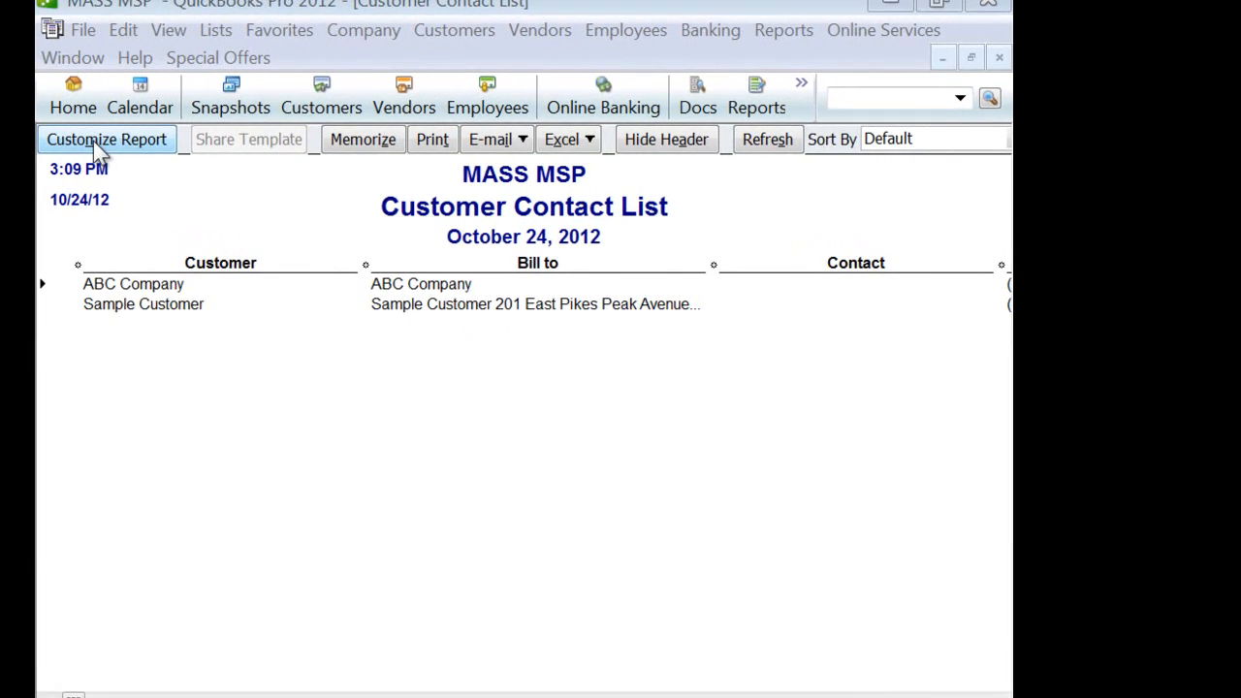
# Customize the Customer Contact List report by removing the left margin and Balance Total columns and adding First Name and Last Name
pyautogui.click(64, 145)
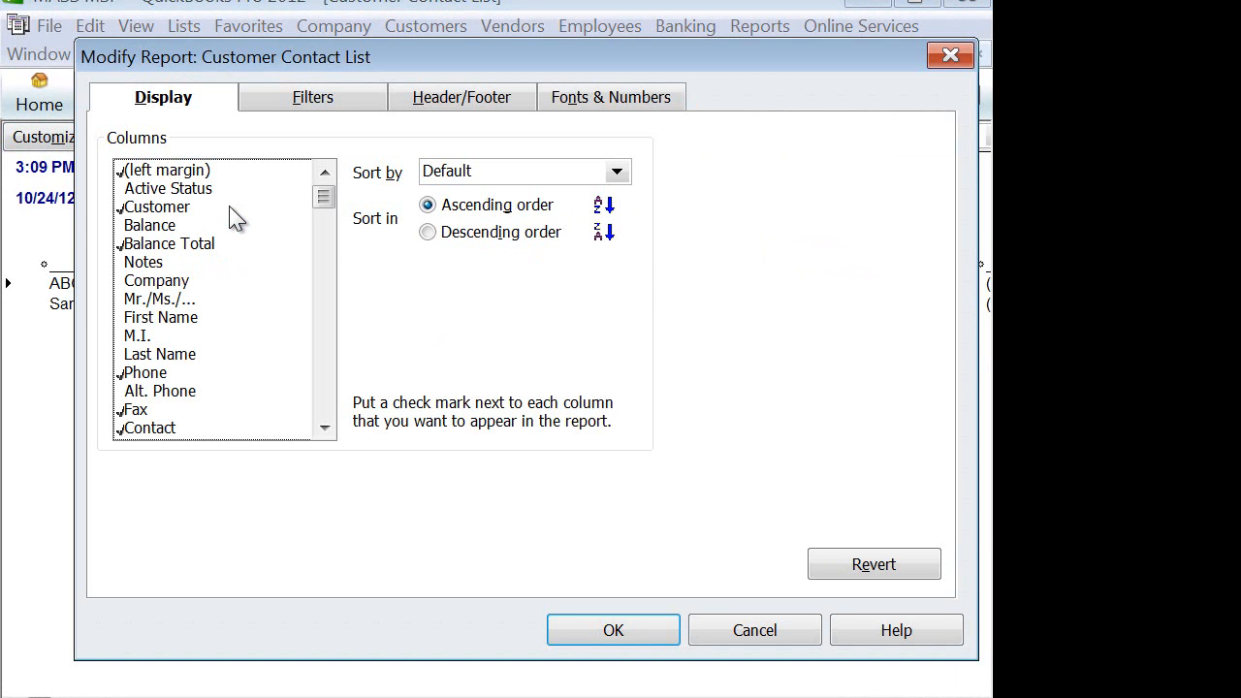
pyautogui.click(121, 172)
pyautogui.click(121, 207)
pyautogui.click(122, 244)
pyautogui.click(121, 318)
pyautogui.click(121, 355)
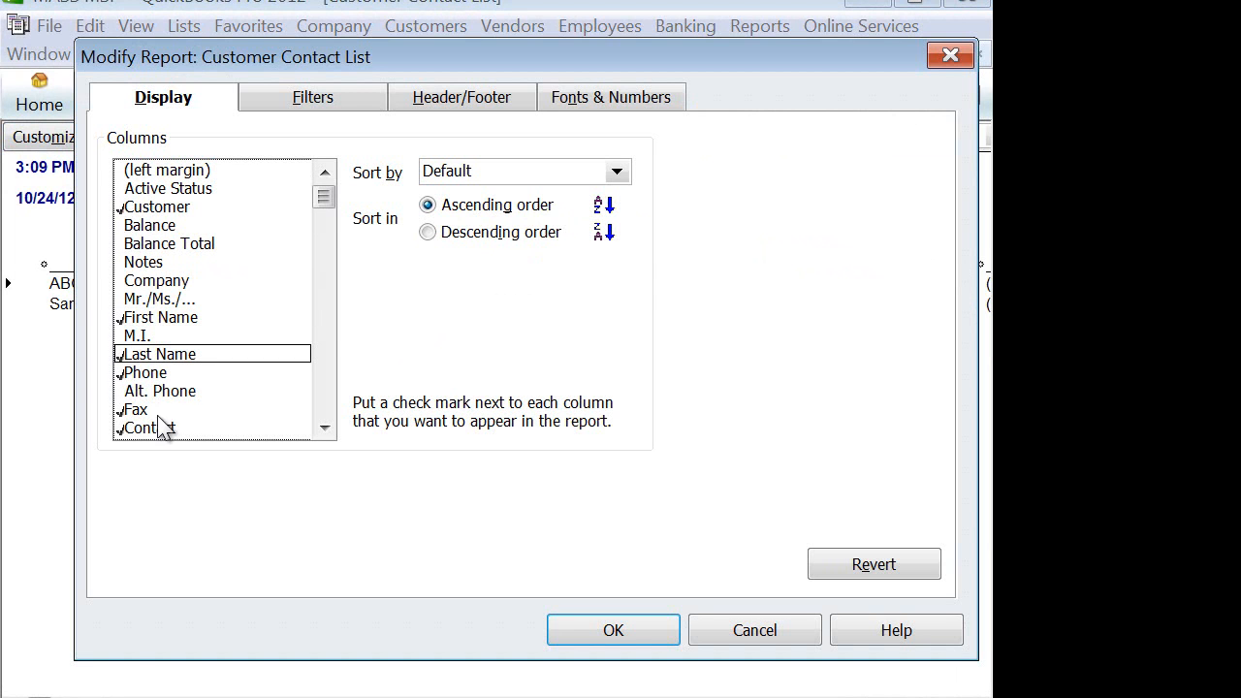
# Remove the Contact column from the report
pyautogui.click(323, 429)
pyautogui.click(323, 428)
pyautogui.click(322, 429)
pyautogui.click(323, 428)
pyautogui.click(322, 429)
pyautogui.click(323, 428)
pyautogui.click(323, 429)
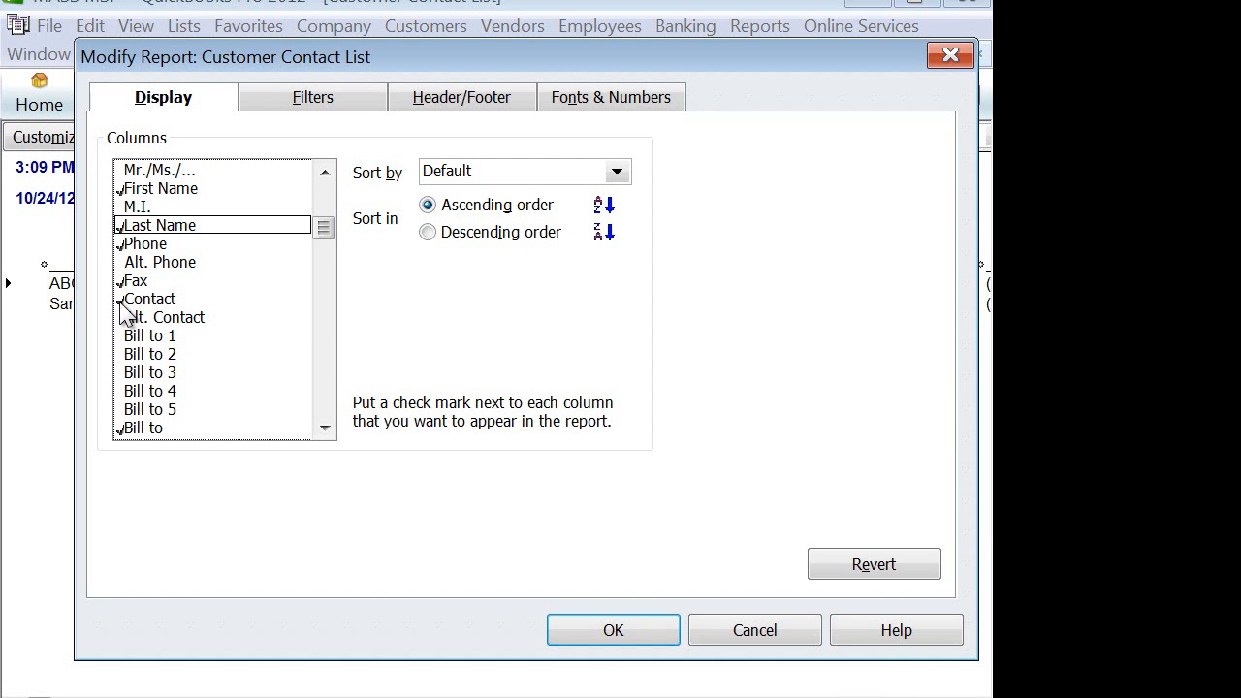
pyautogui.click(121, 301)
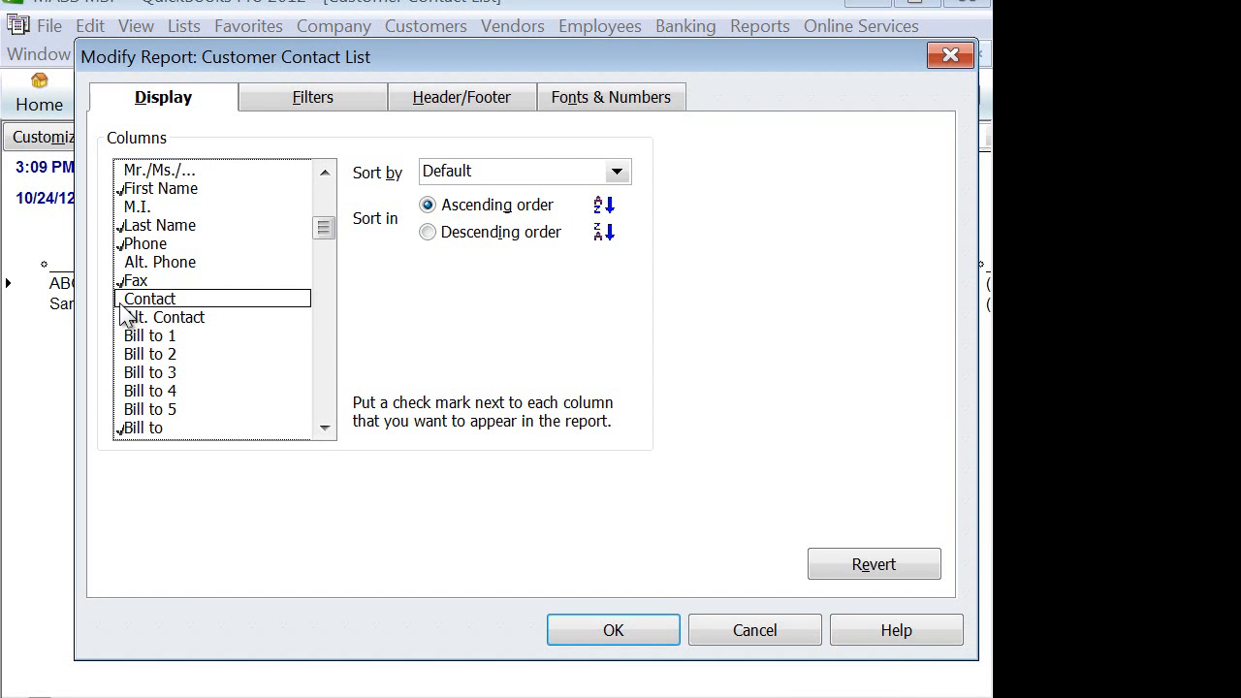
# Replace the report's Bill to column with the Street1, Street2, City, State and Zip columns
pyautogui.click(323, 429)
pyautogui.click(323, 429)
pyautogui.click(323, 428)
pyautogui.click(323, 428)
pyautogui.click(323, 428)
pyautogui.click(323, 428)
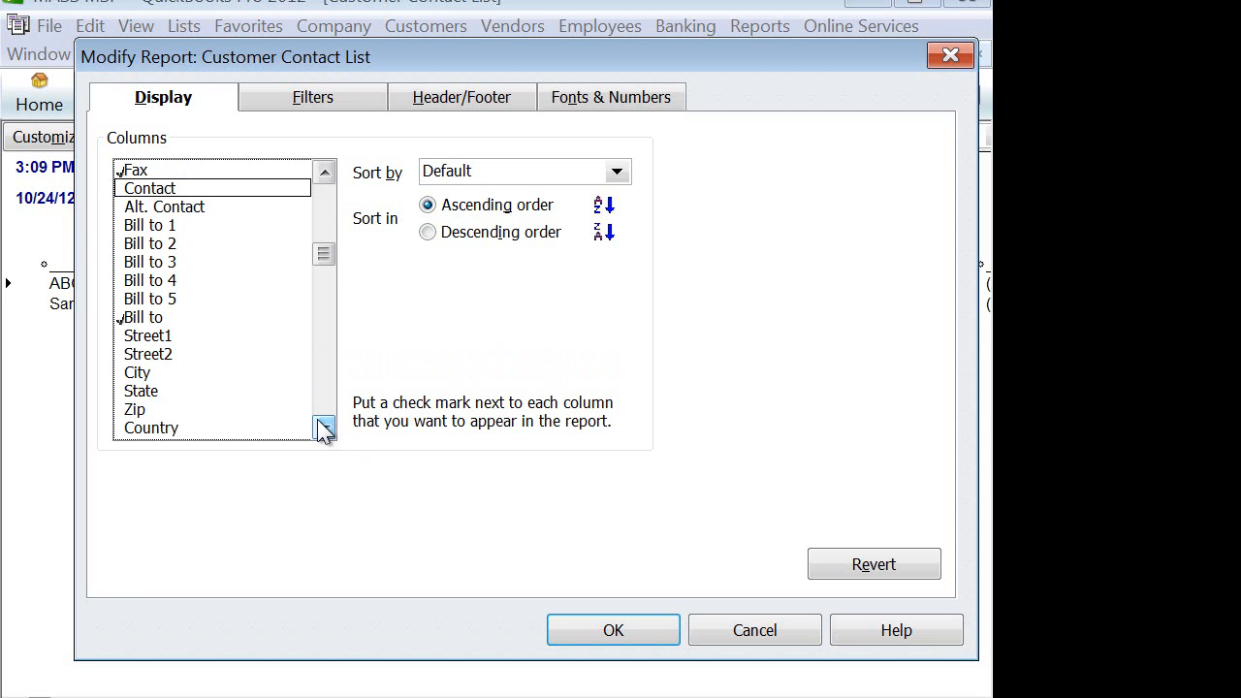
pyautogui.click(120, 318)
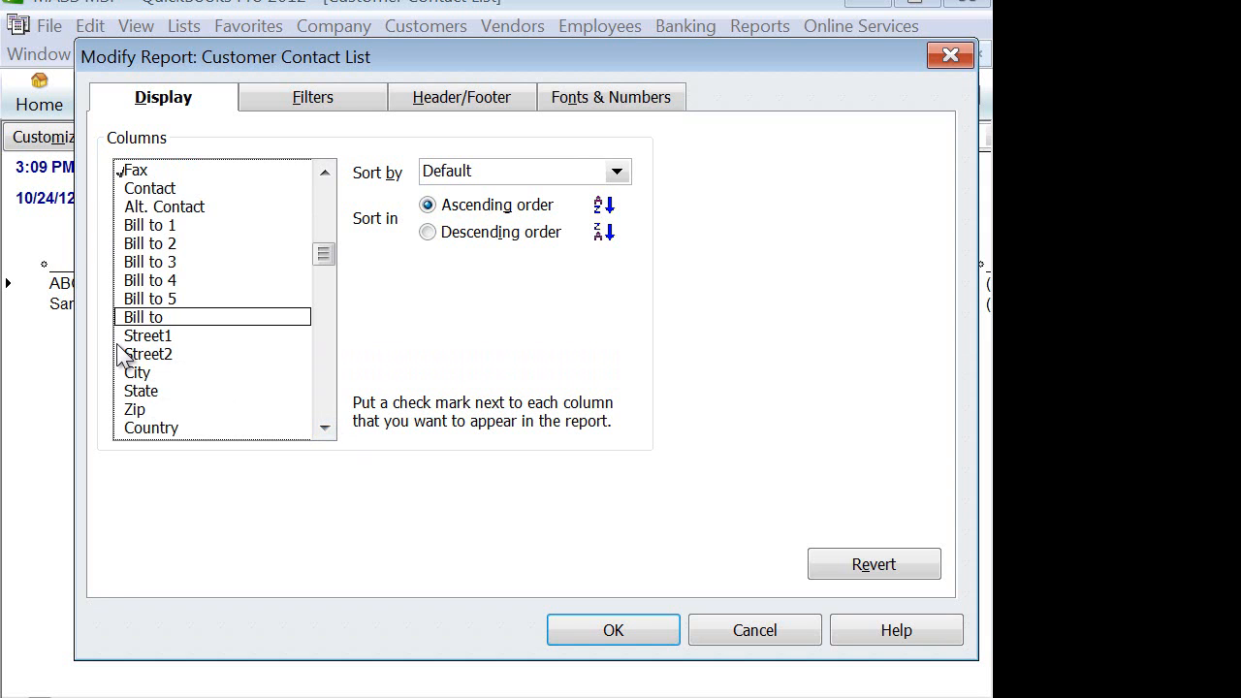
pyautogui.click(120, 337)
pyautogui.click(120, 354)
pyautogui.click(121, 373)
pyautogui.click(120, 391)
pyautogui.click(120, 410)
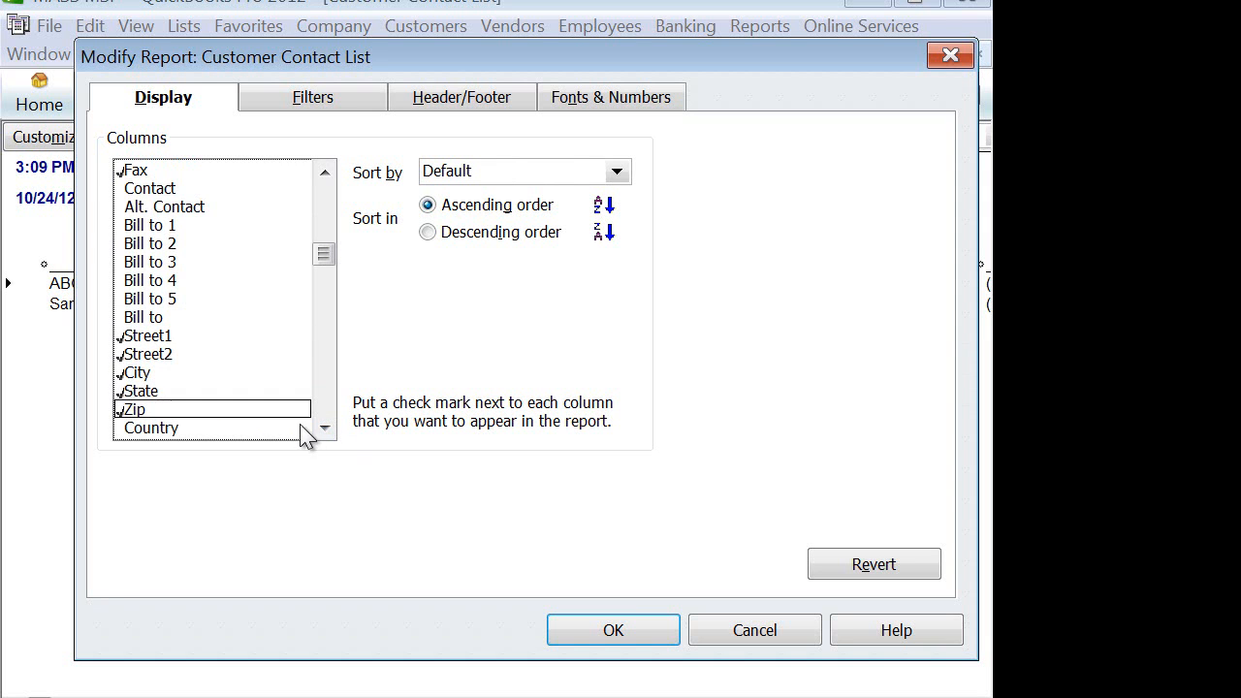
# Add the Email column and apply the report's column changes
pyautogui.moveTo(325, 256); pyautogui.dragTo(338, 332)
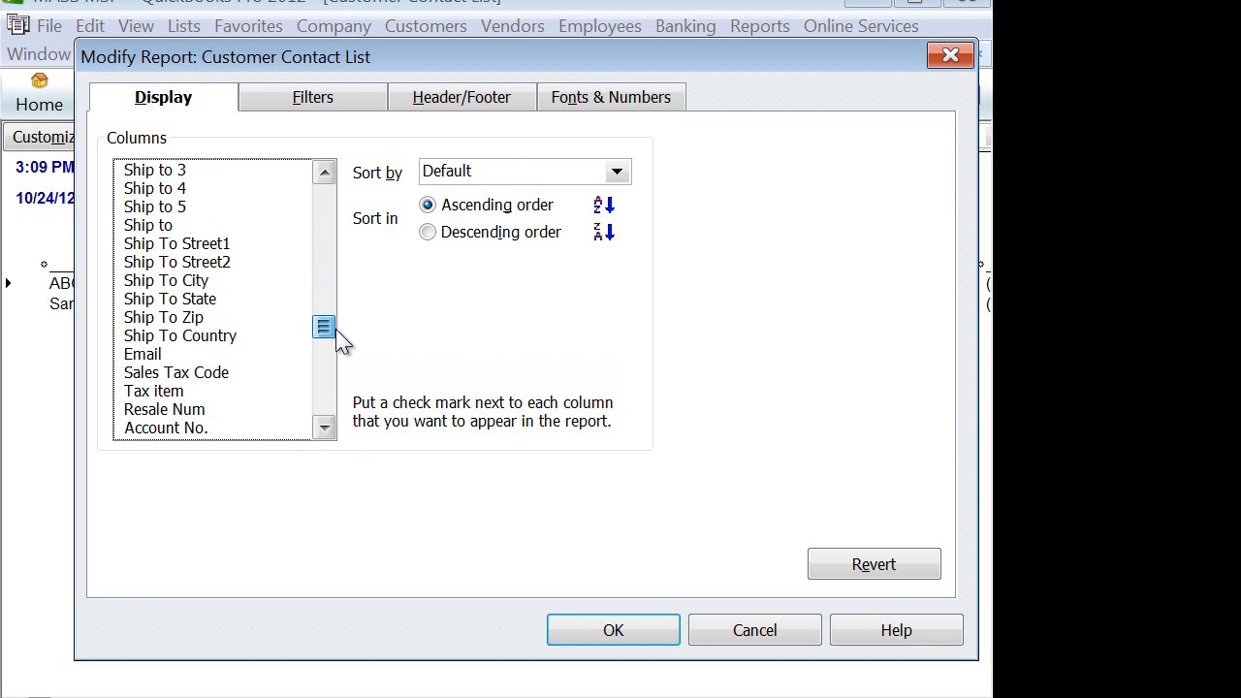
pyautogui.click(120, 354)
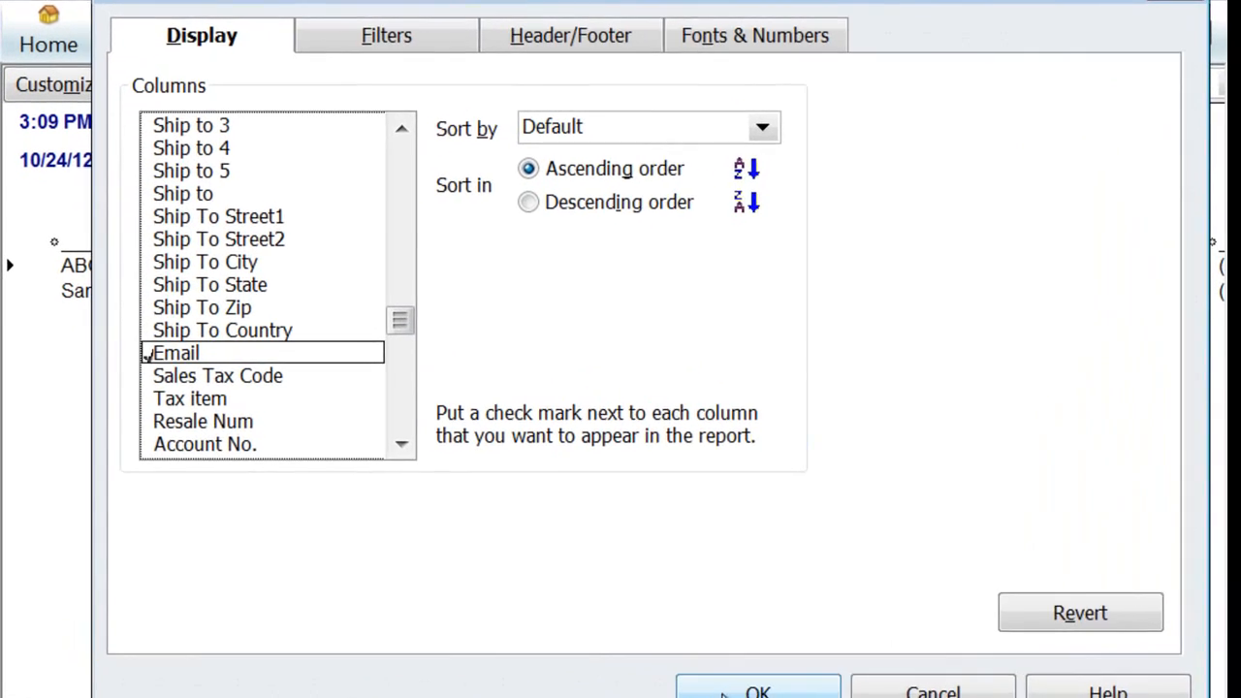
pyautogui.click(725, 690)
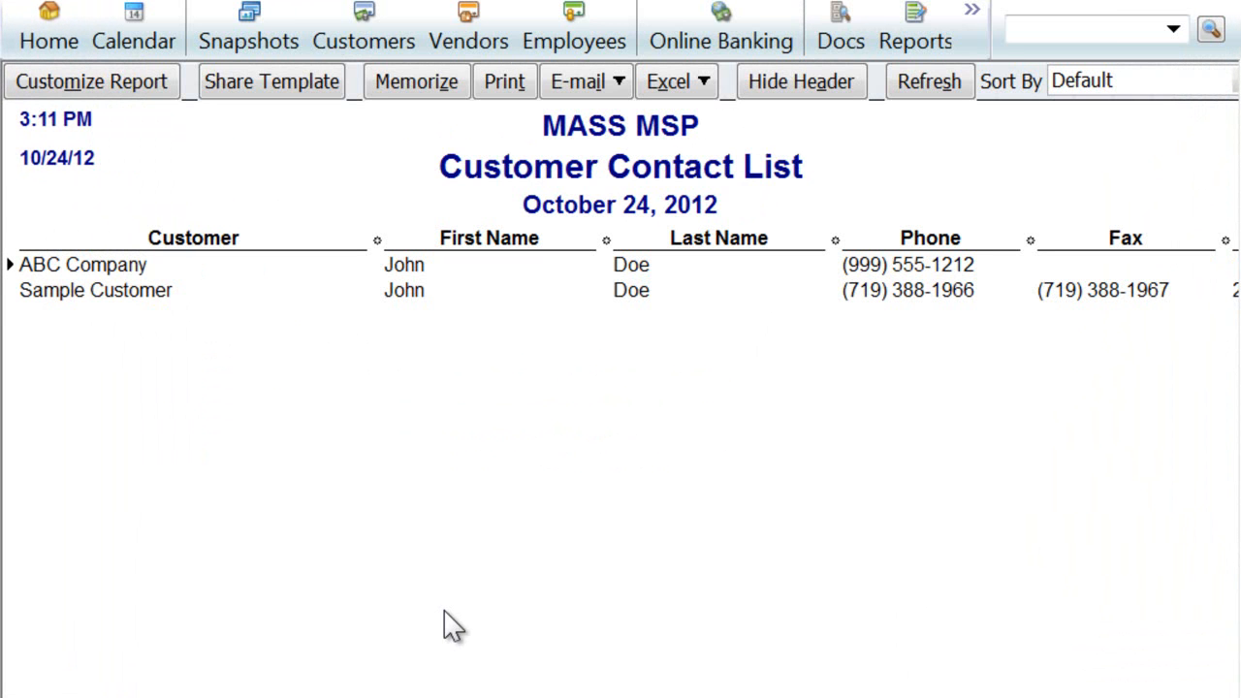
# Export the customer contact report as a comma separated values (.csv) file
pyautogui.click(709, 81)
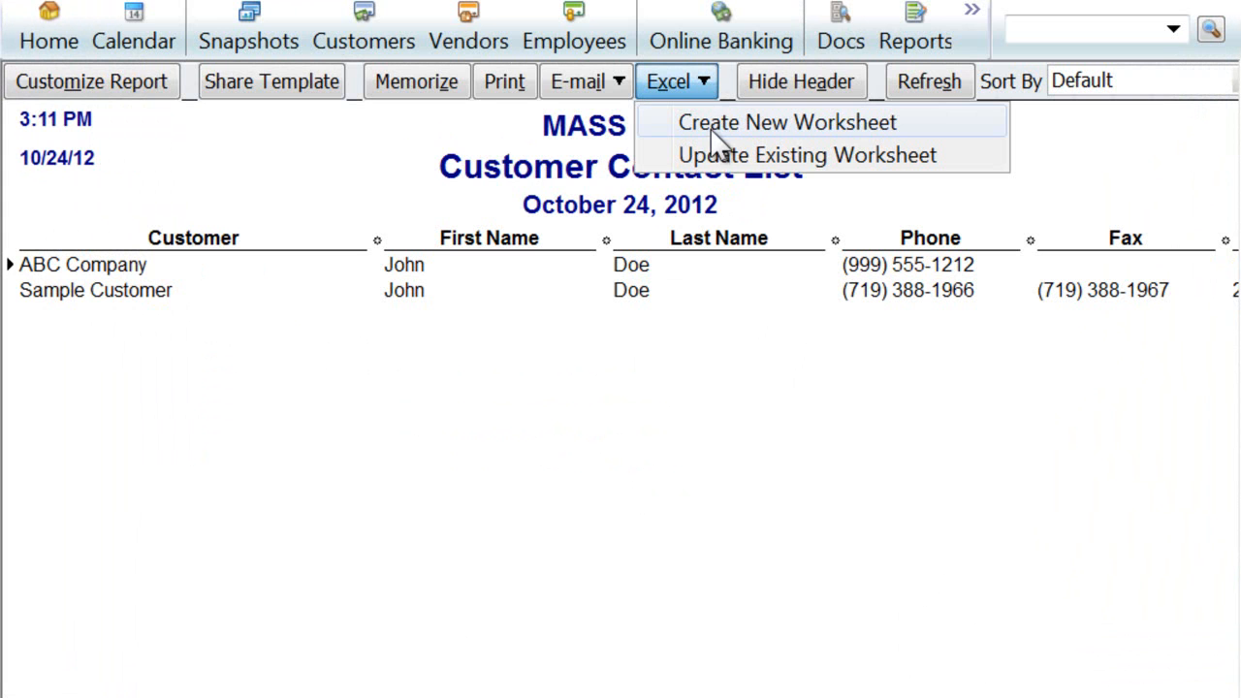
pyautogui.click(709, 129)
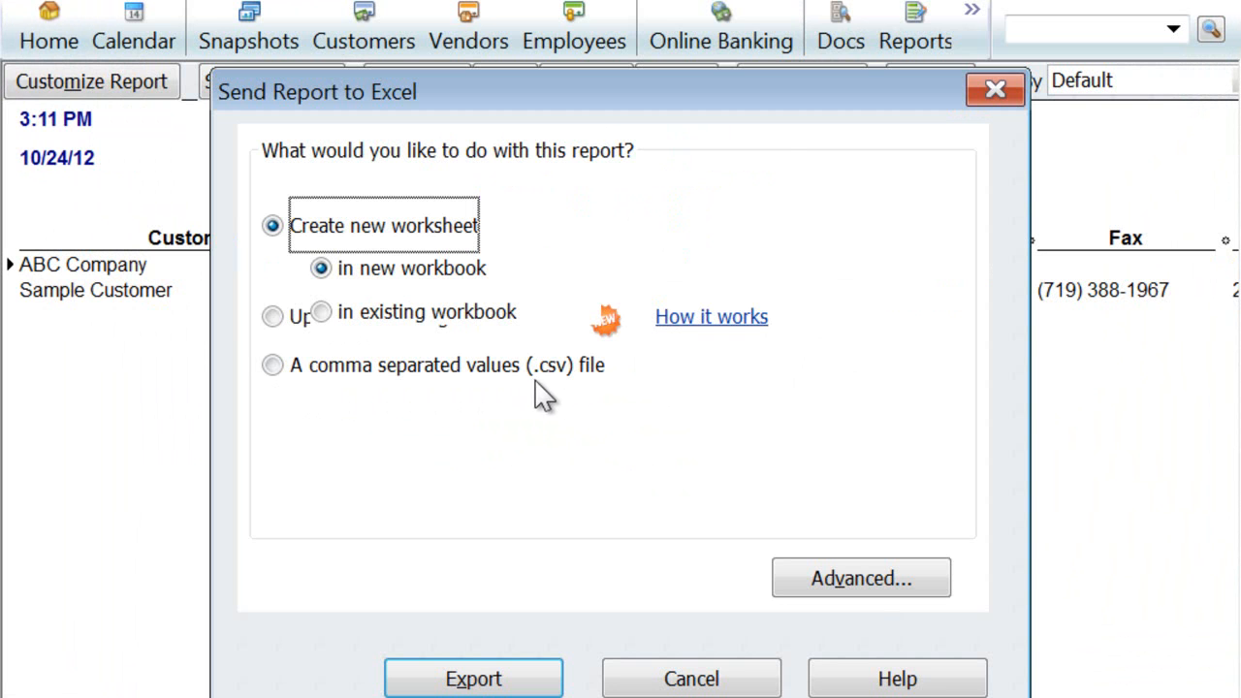
pyautogui.click(272, 368)
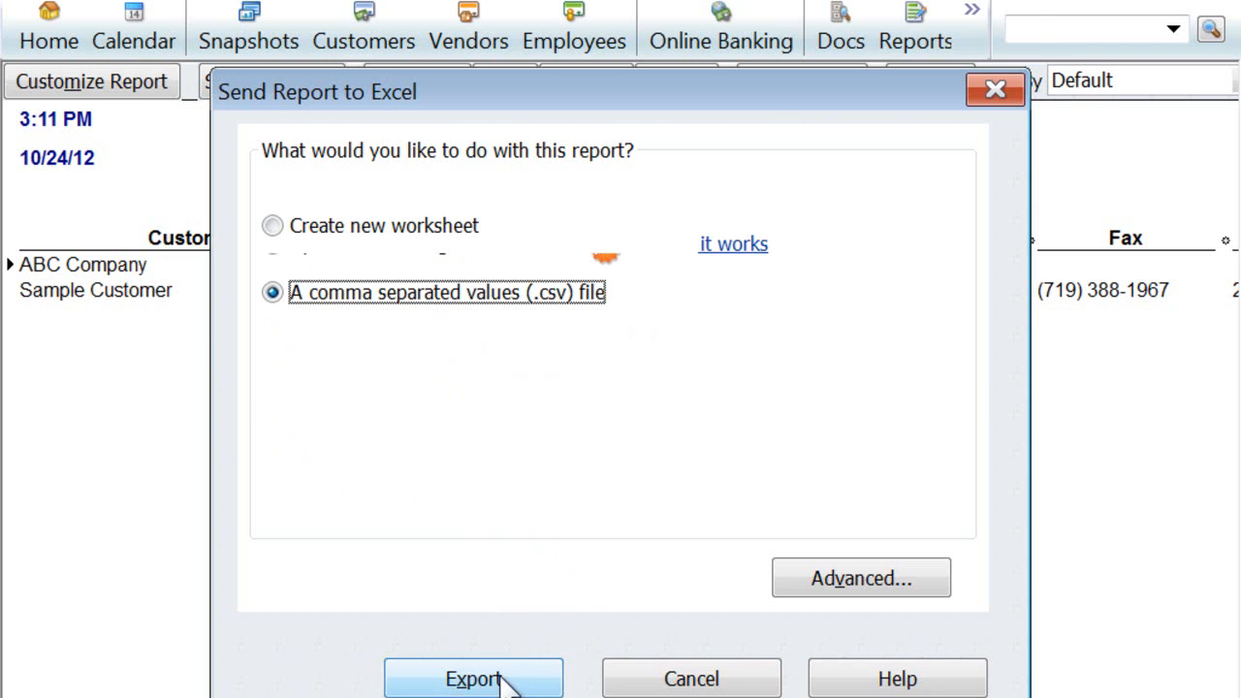
pyautogui.click(549, 674)
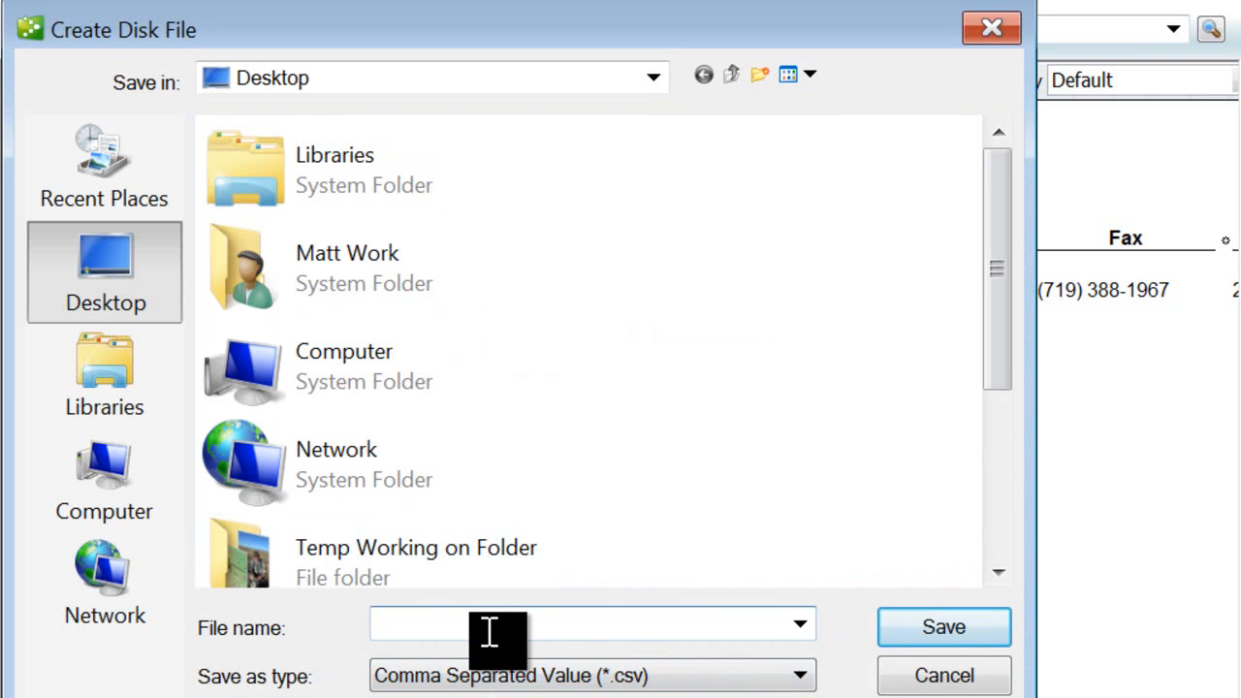
# Save the exported file to the Desktop as Customer List.CSV
pyautogui.write('co')
pyautogui.press('BackSpace')
pyautogui.write('u')
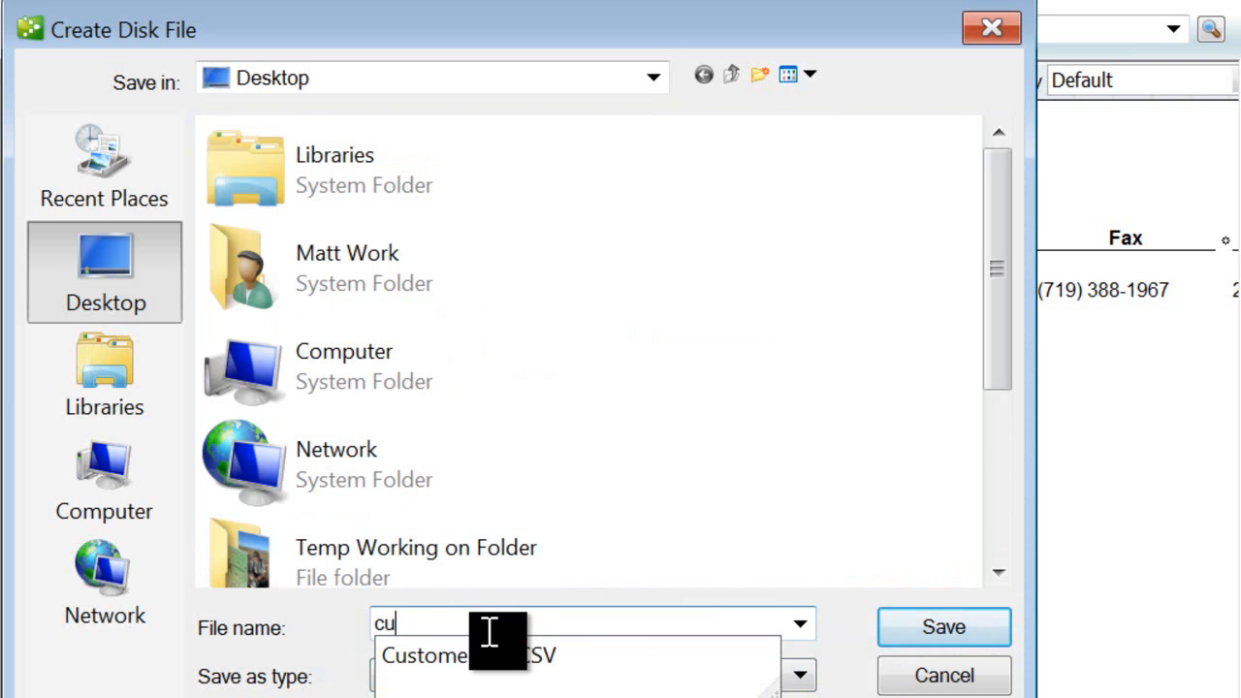
pyautogui.click(485, 657)
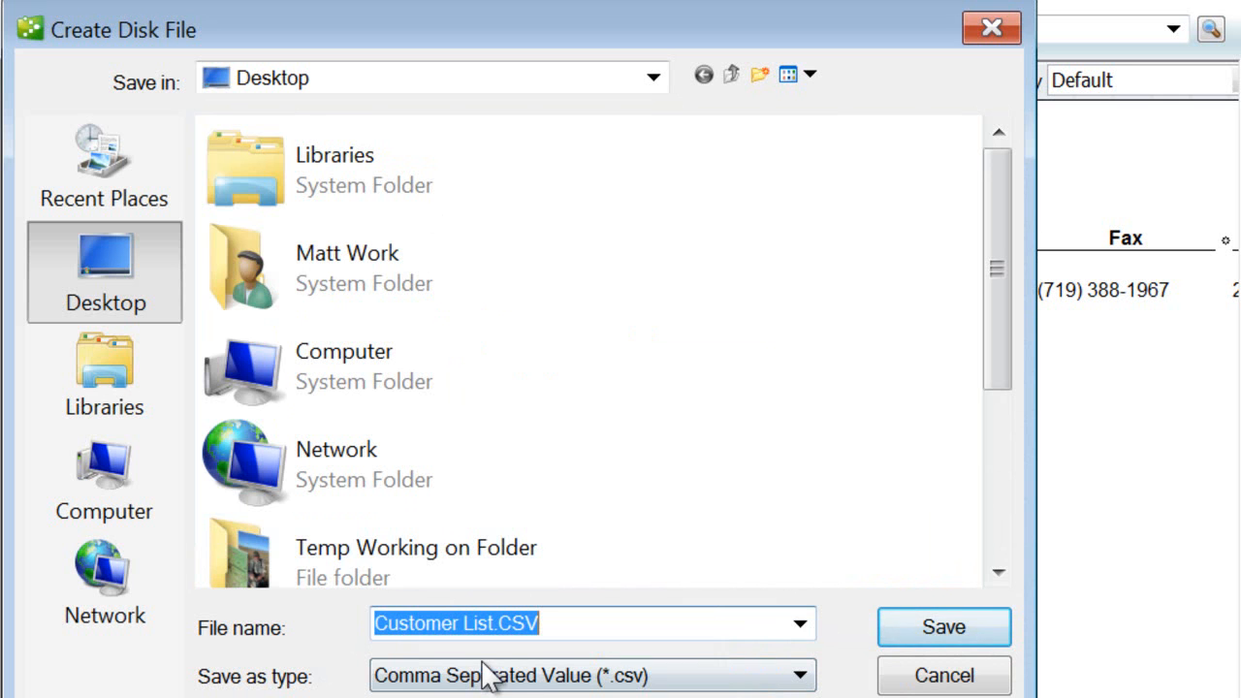
pyautogui.click(916, 628)
pyautogui.click(686, 374)
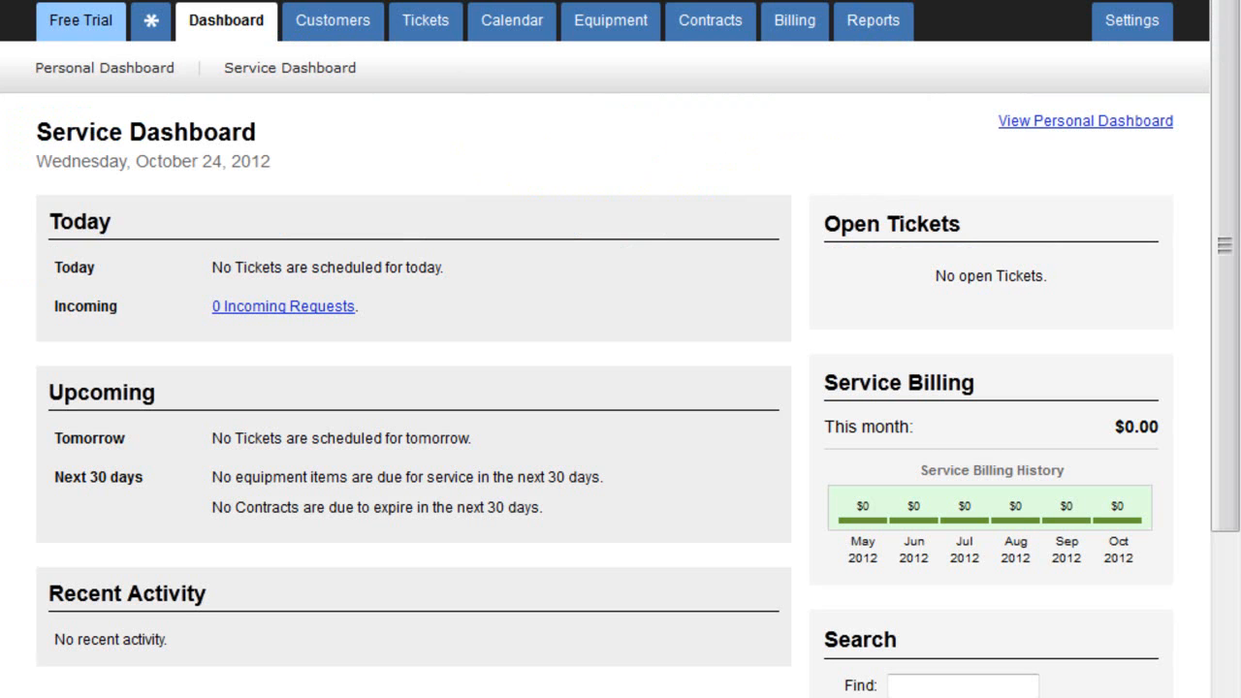
# In PacketTrap PSA, start a customer records import, choose Customer List.CSV from the Desktop and continue to the field mapping
pyautogui.moveTo(338, 48)
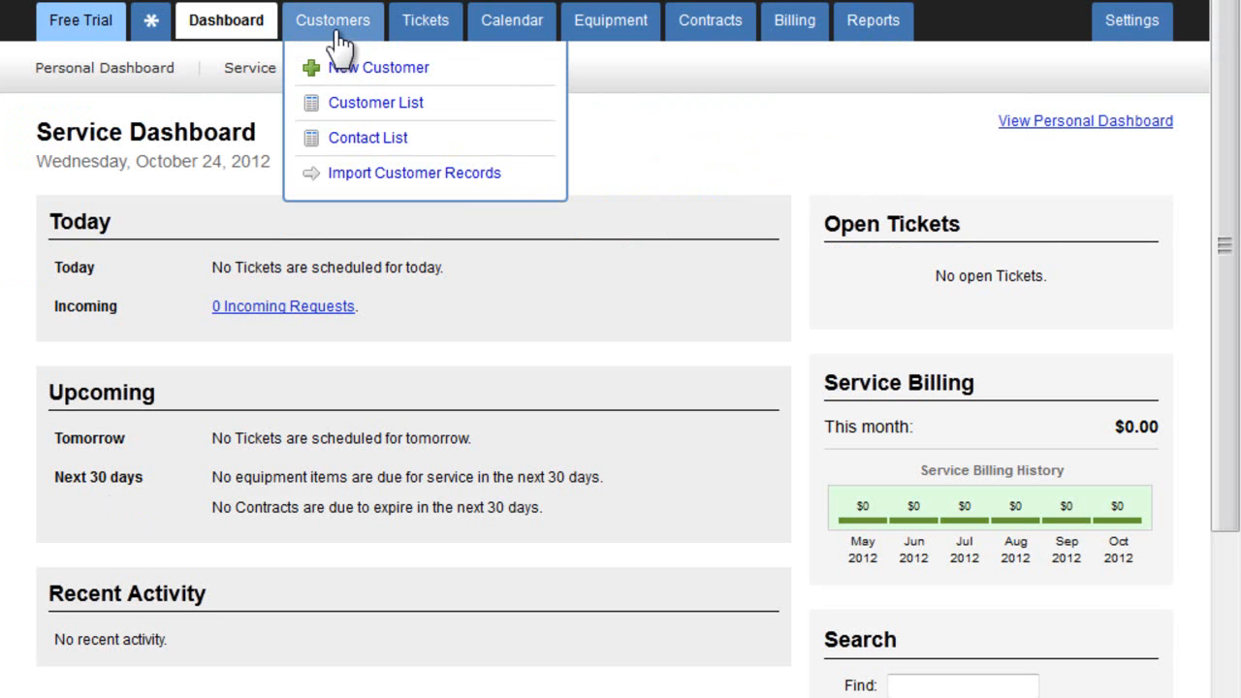
pyautogui.click(365, 175)
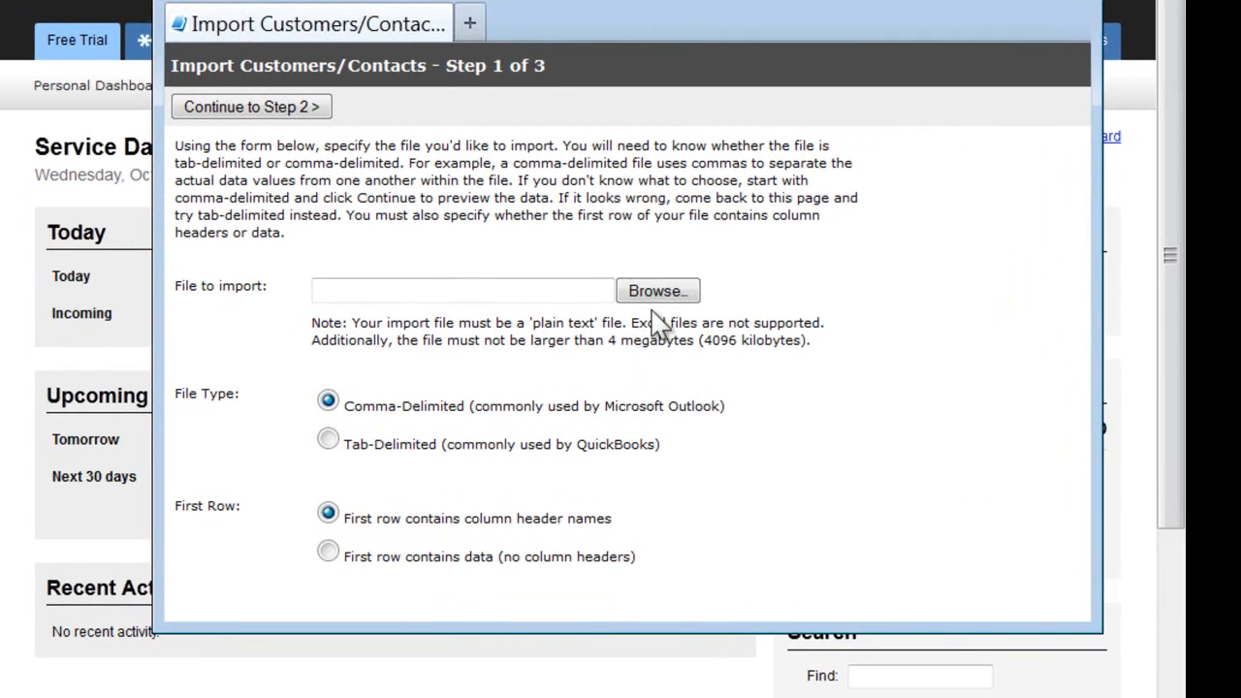
pyautogui.click(549, 319)
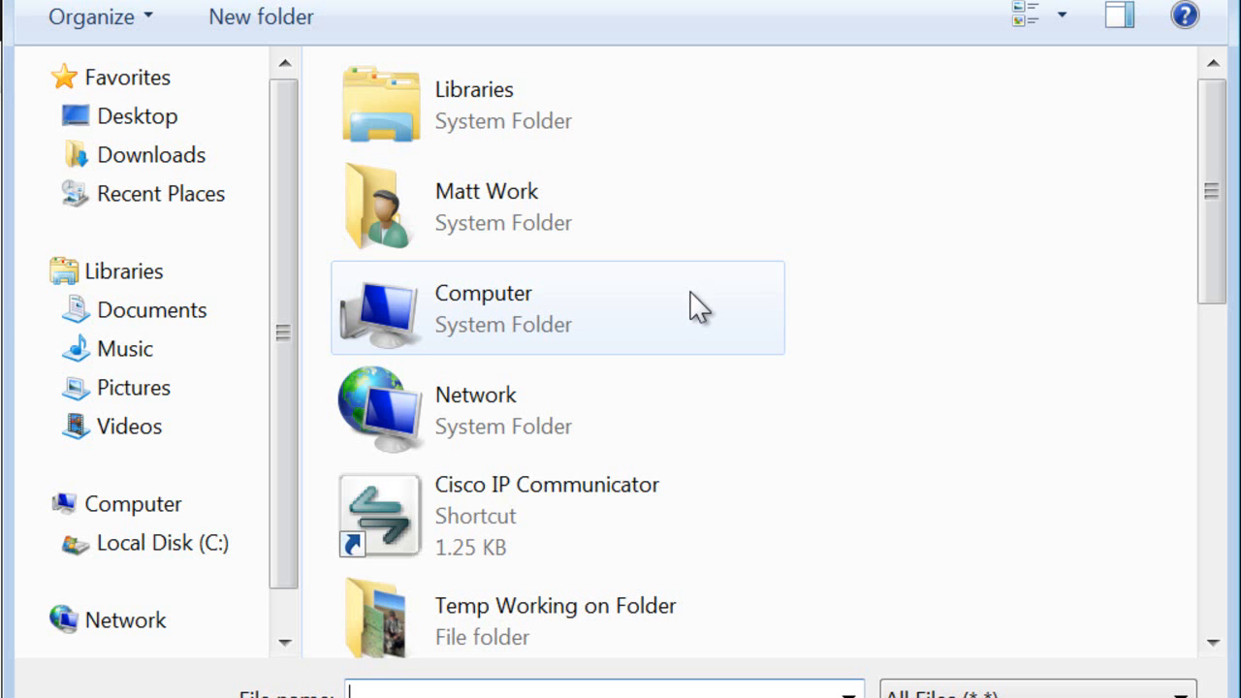
pyautogui.moveTo(1219, 200); pyautogui.dragTo(1219, 315)
pyautogui.doubleClick(520, 508)
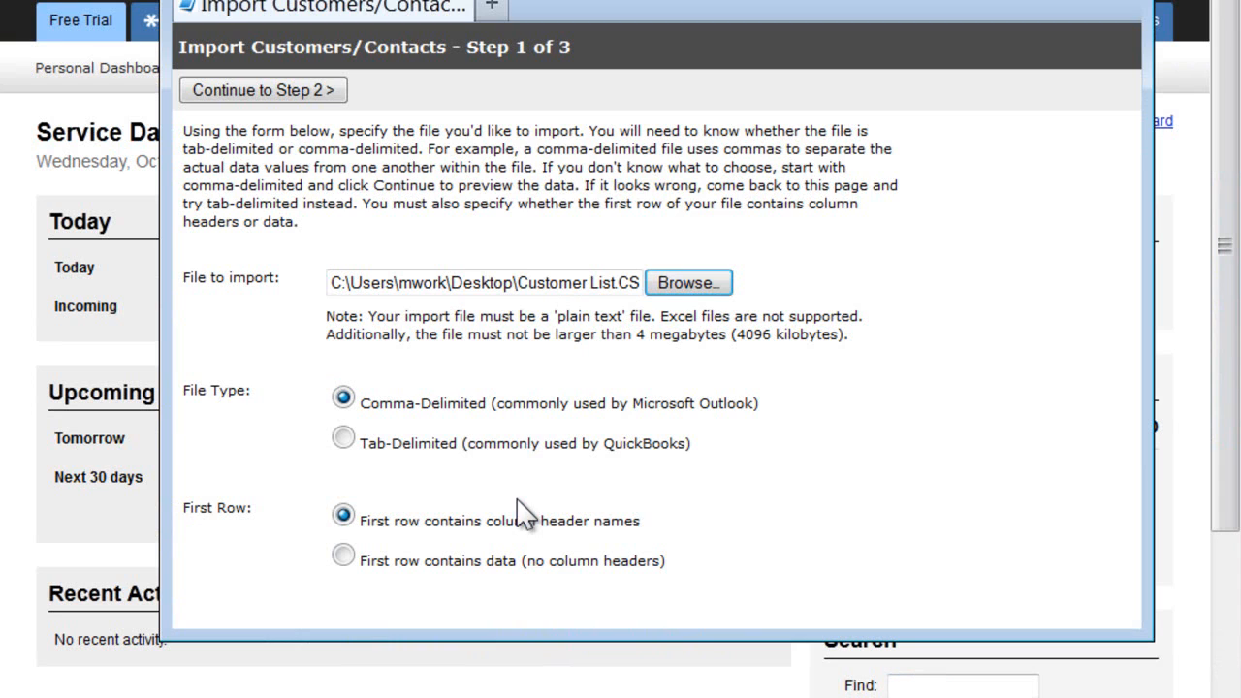
pyautogui.click(257, 91)
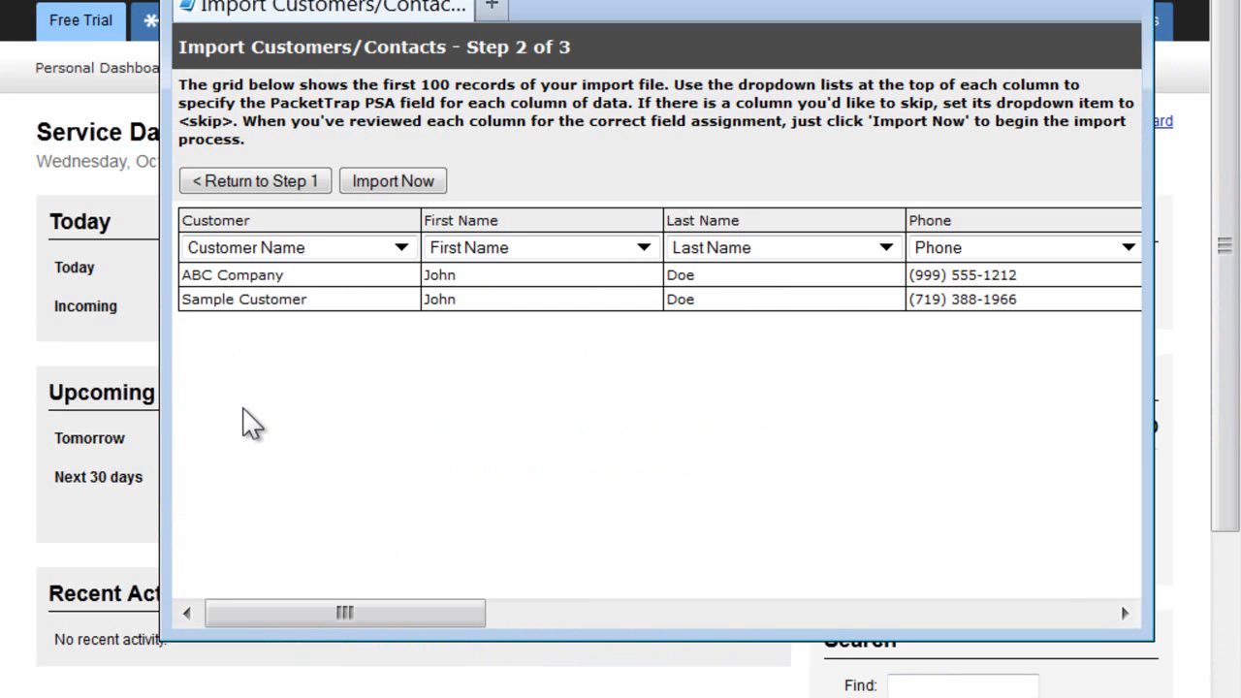
# Review the customer, custom and location fields available for mapping the Customer column
pyautogui.click(400, 249)
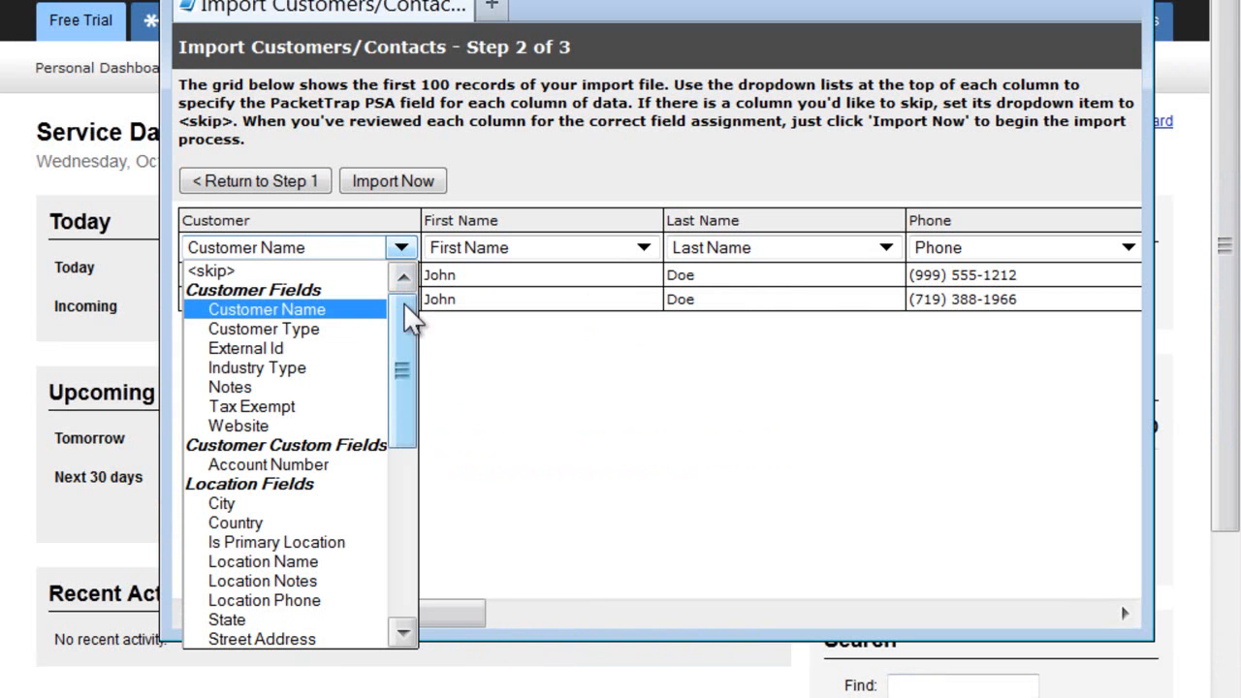
pyautogui.moveTo(407, 329); pyautogui.dragTo(397, 378)
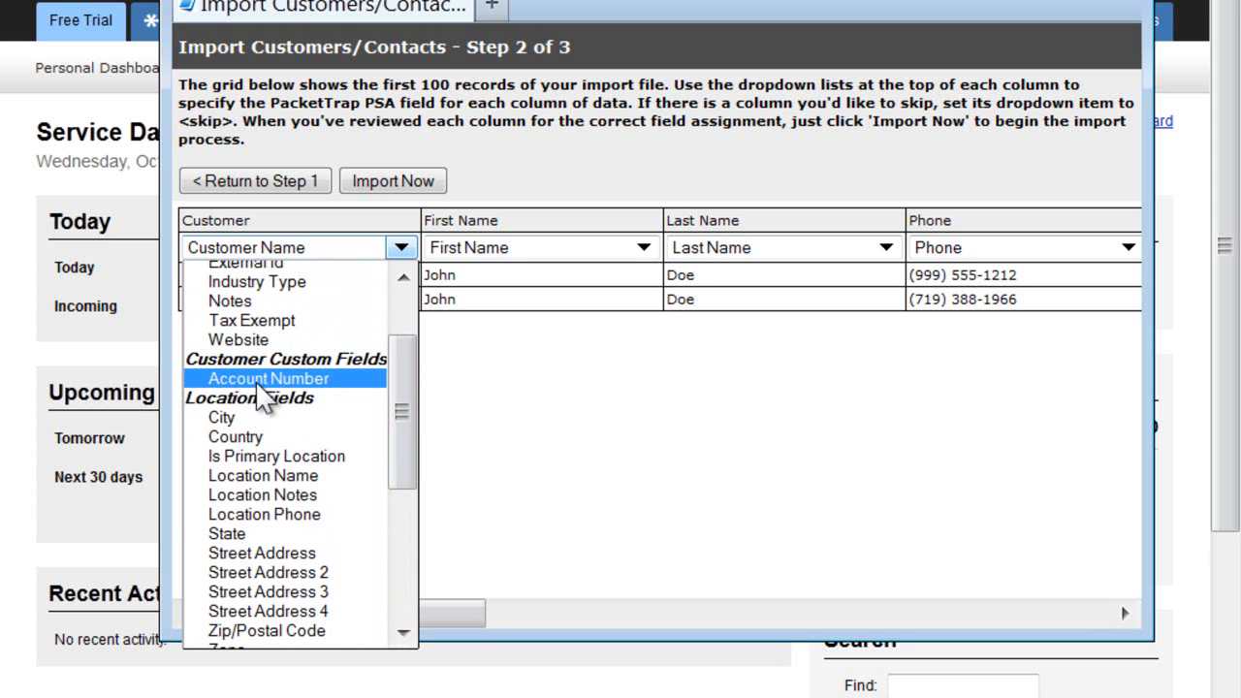
pyautogui.click(147, 440)
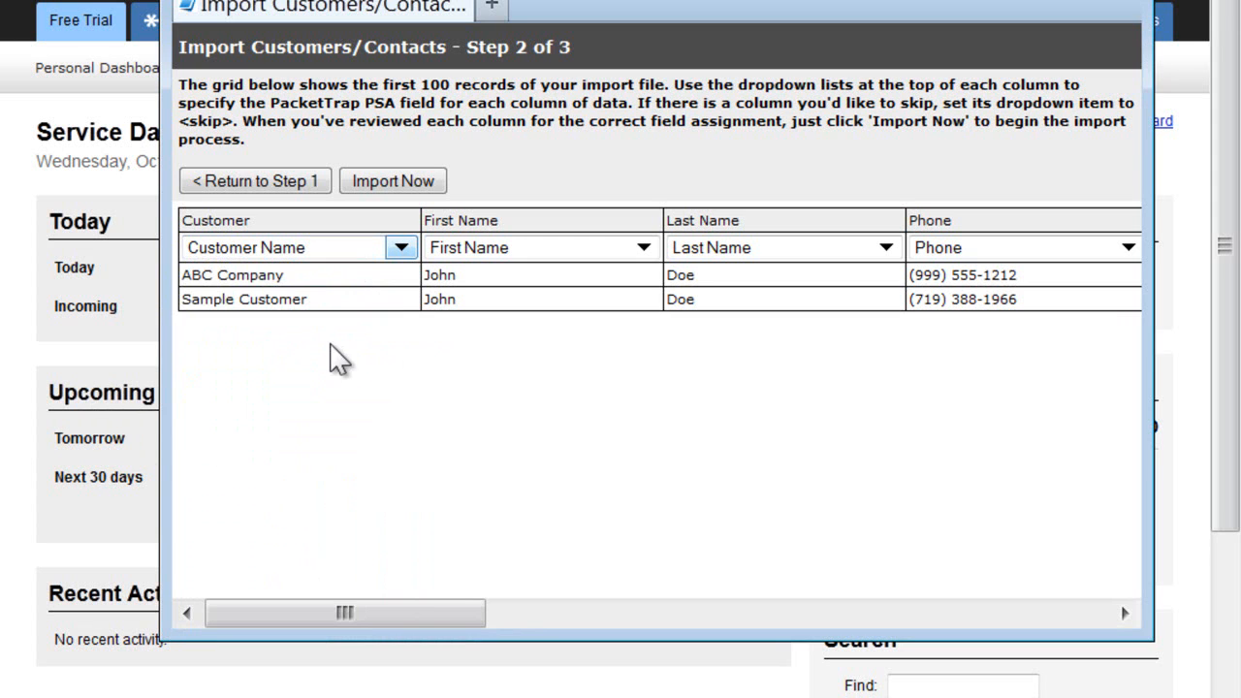
pyautogui.click(402, 248)
pyautogui.moveTo(409, 333); pyautogui.dragTo(405, 358)
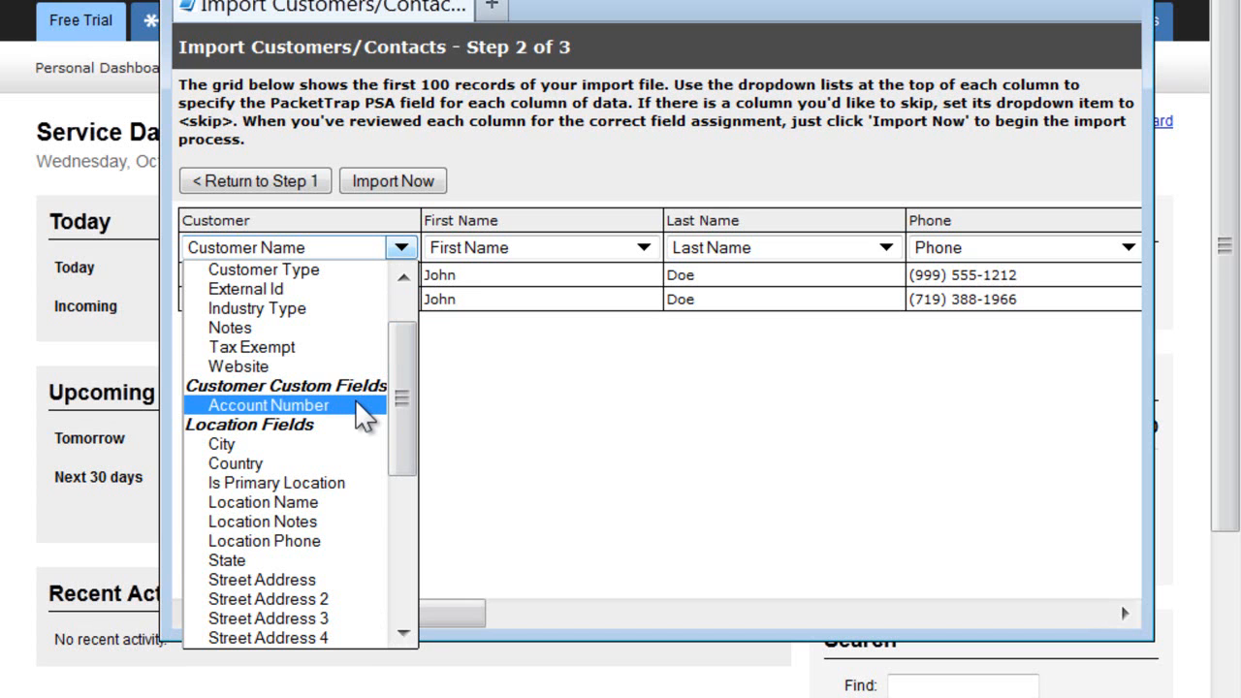
pyautogui.click(561, 370)
# Map the Street1 column of the import grid to the Street Address location field
pyautogui.moveTo(362, 612); pyautogui.dragTo(686, 619)
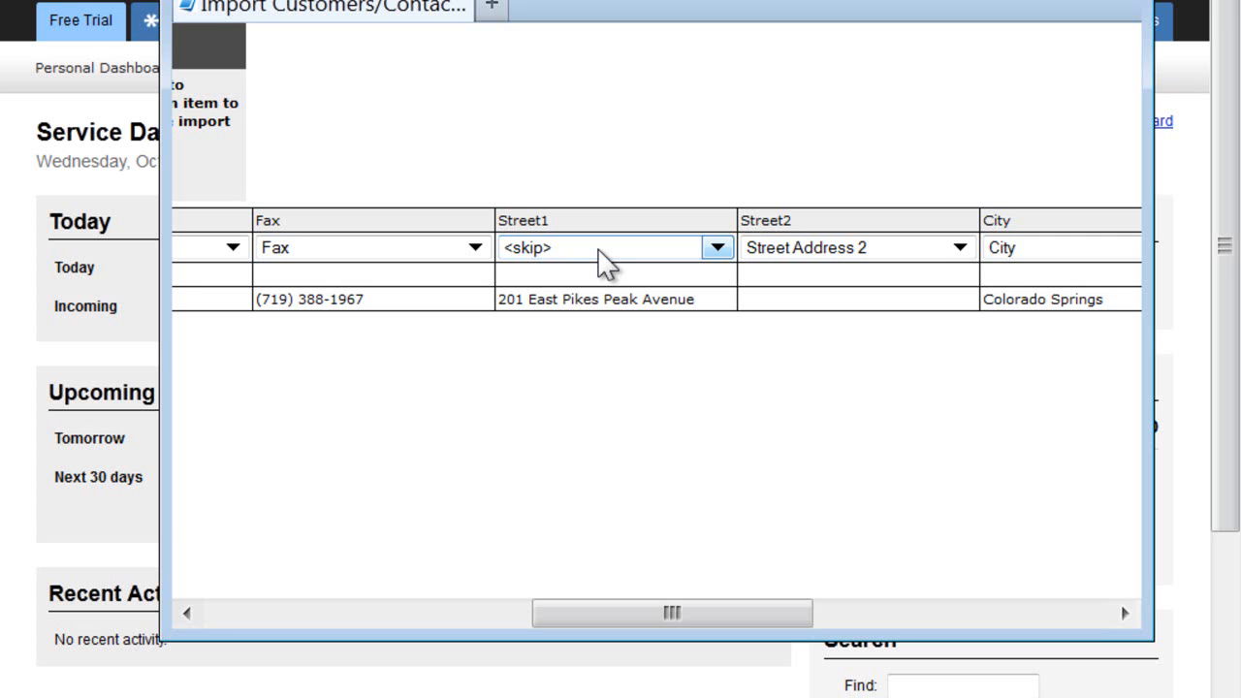
pyautogui.click(602, 254)
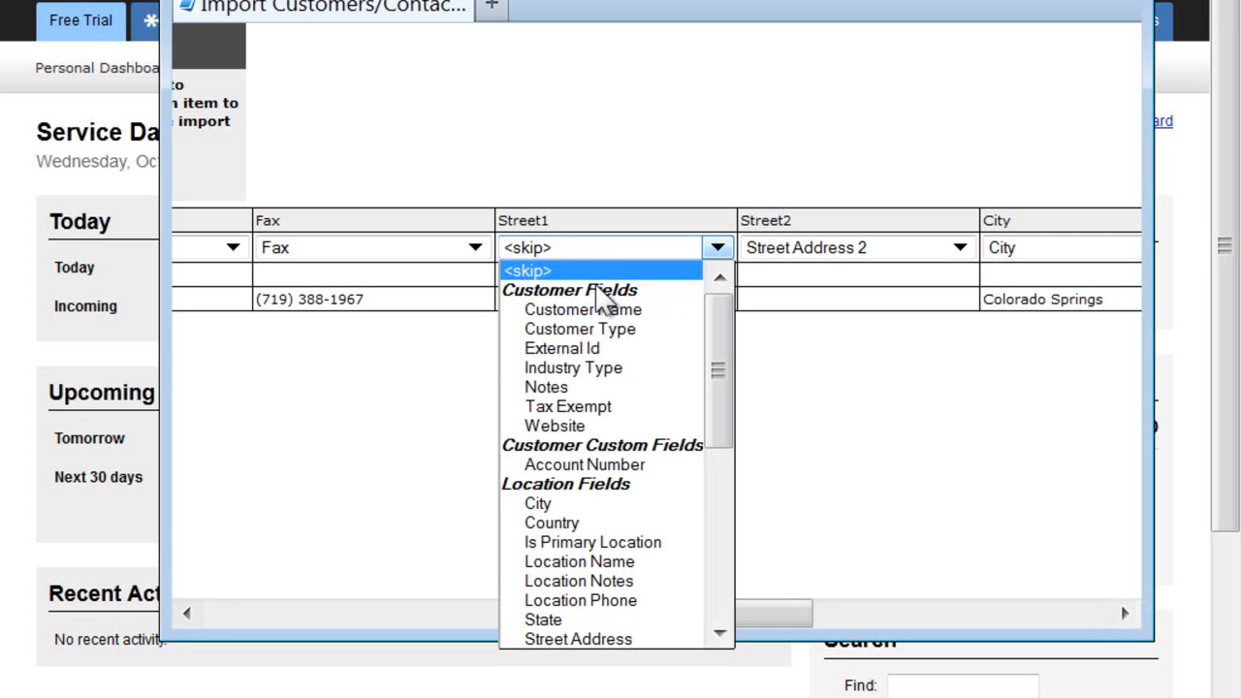
pyautogui.scroll(-1, 599, 552)
pyautogui.scroll(-1, 593, 545)
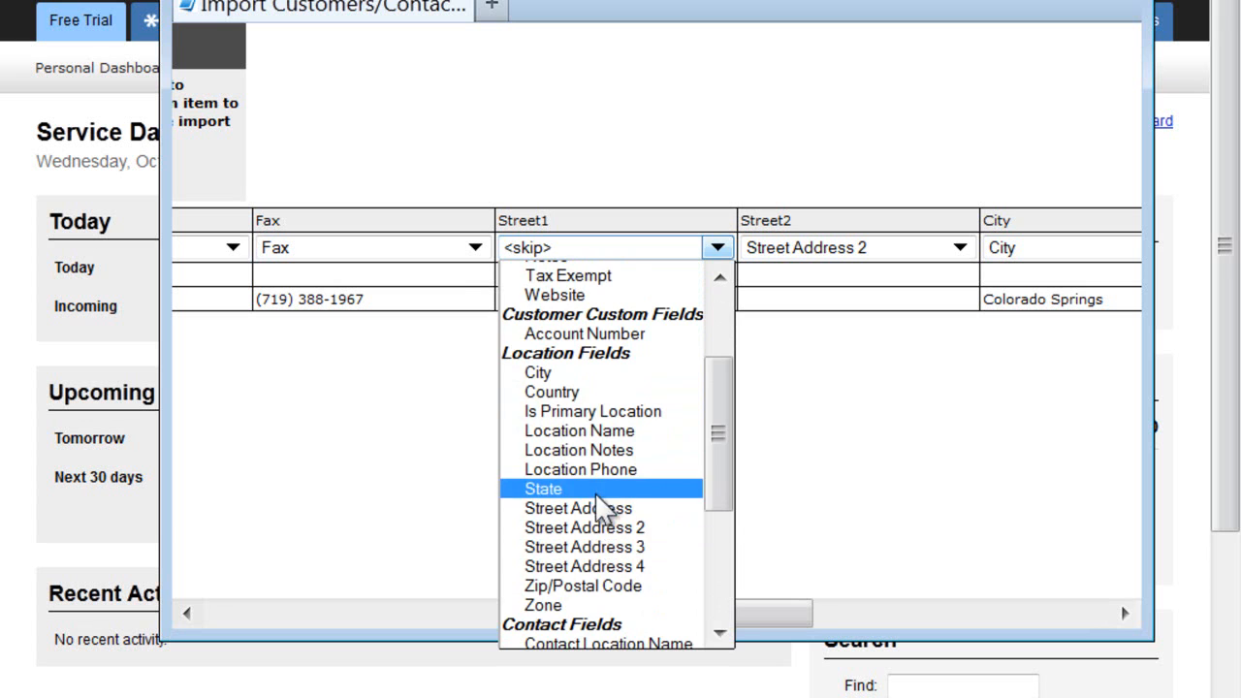
pyautogui.click(598, 505)
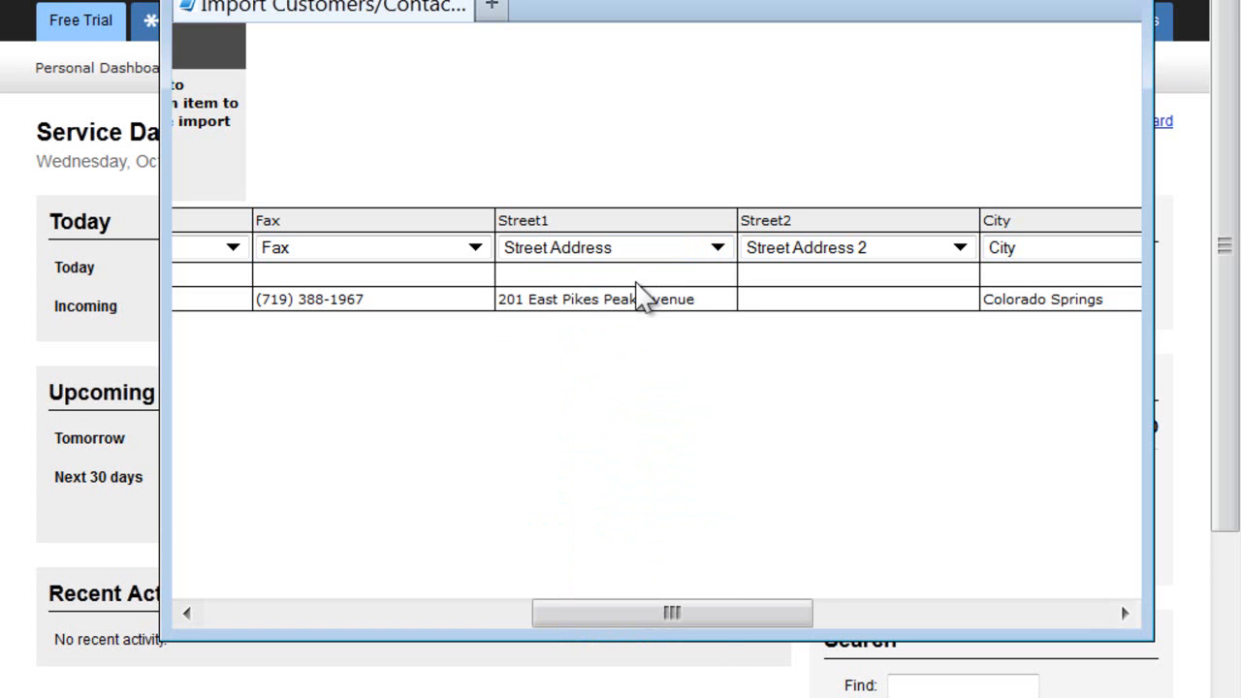
pyautogui.click(646, 245)
pyautogui.scroll(1, 747, 402)
pyautogui.moveTo(730, 435); pyautogui.dragTo(723, 295)
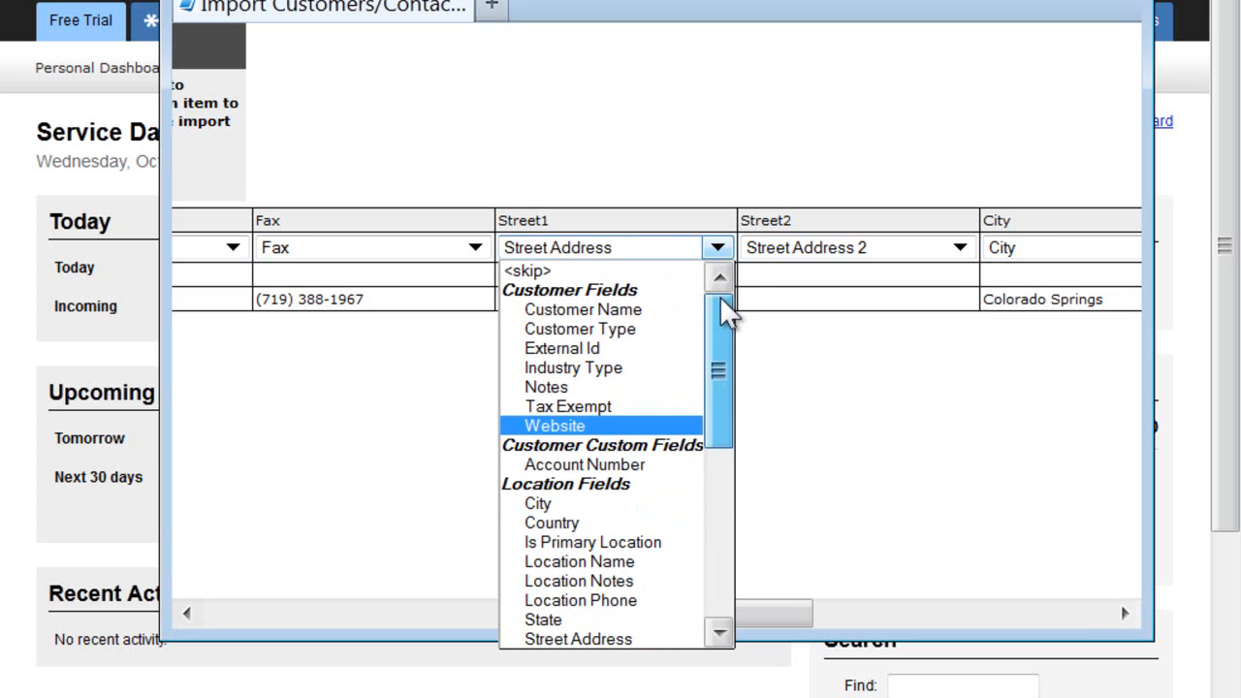
pyautogui.click(574, 255)
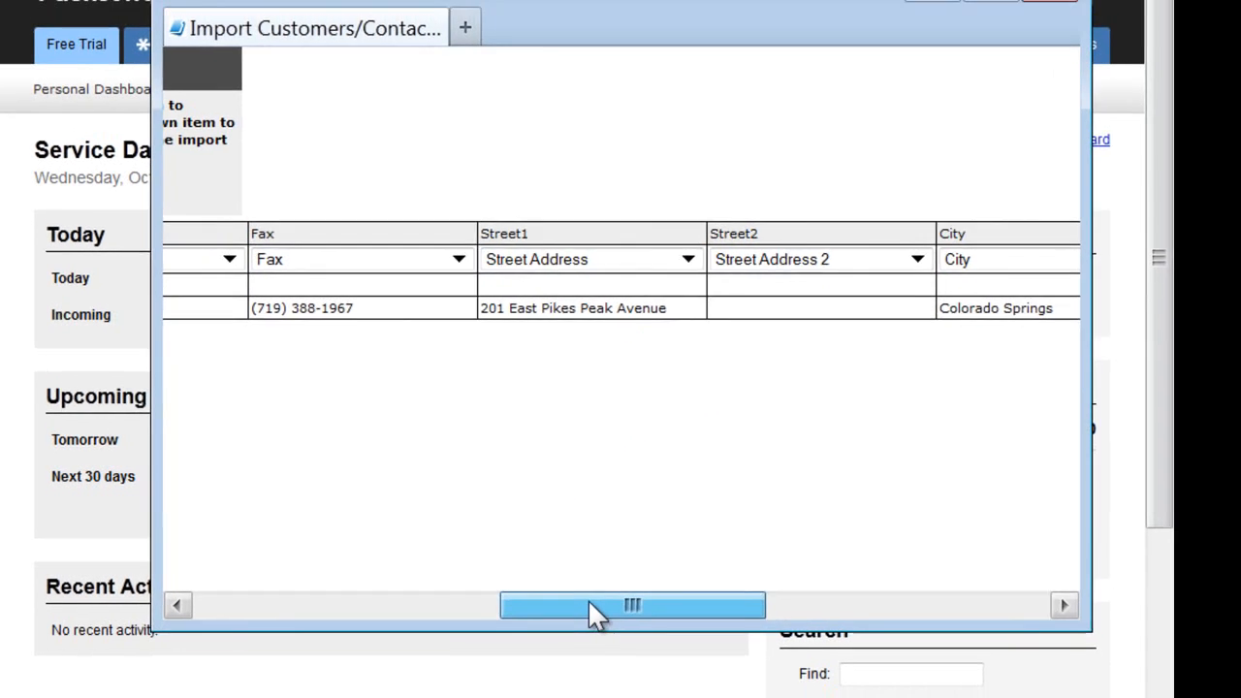
# Run the import with the mapped columns and minimize the import results window
pyautogui.moveTo(626, 614); pyautogui.dragTo(268, 617)
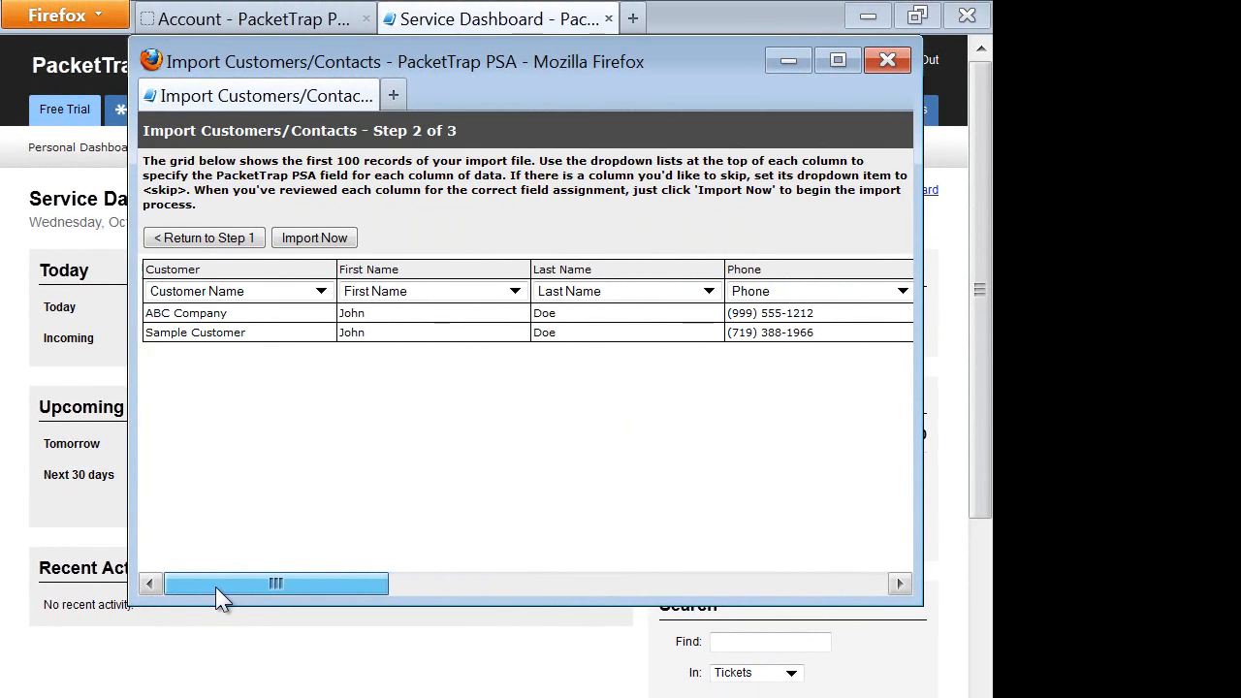
pyautogui.click(308, 241)
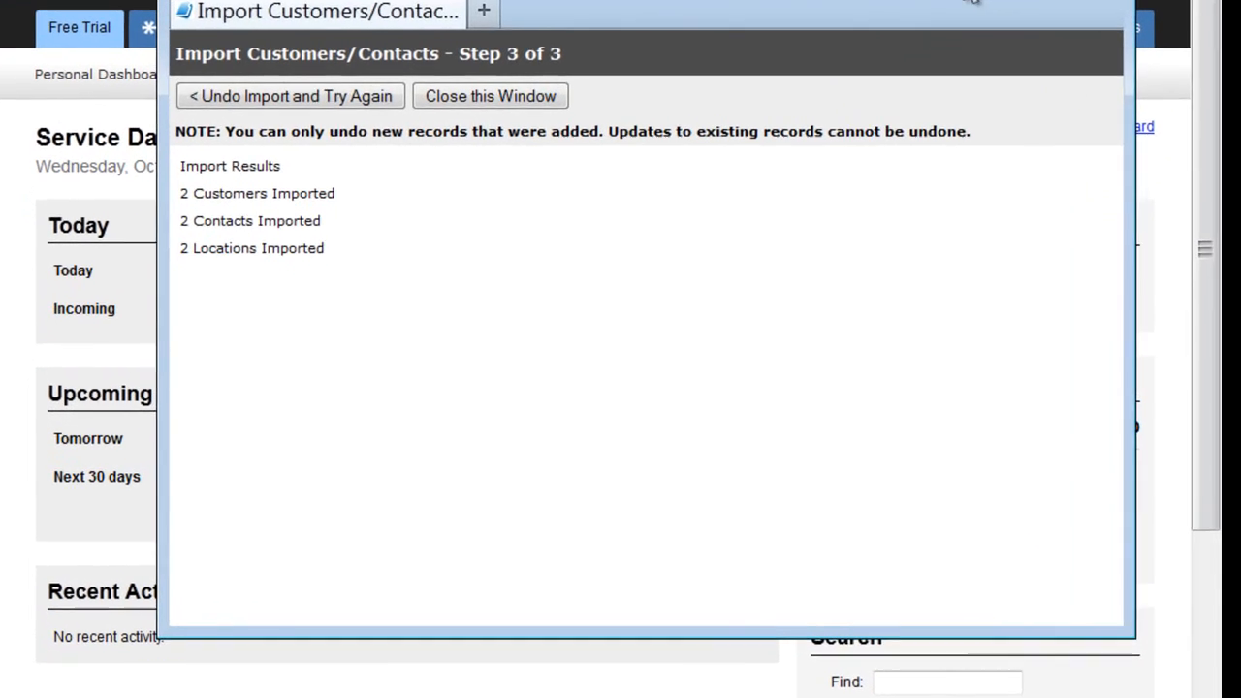
pyautogui.click(787, 61)
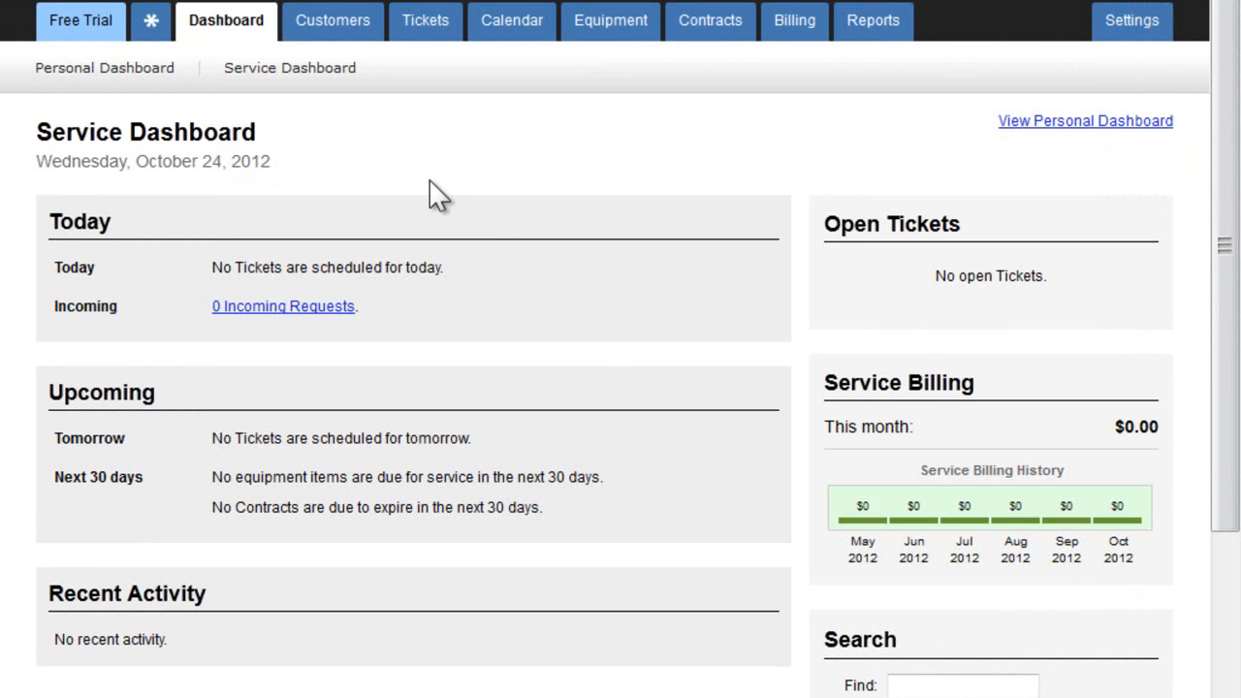
# Open the customer list and review the columns and custom fields offered in its display options, without saving changes
pyautogui.click(340, 31)
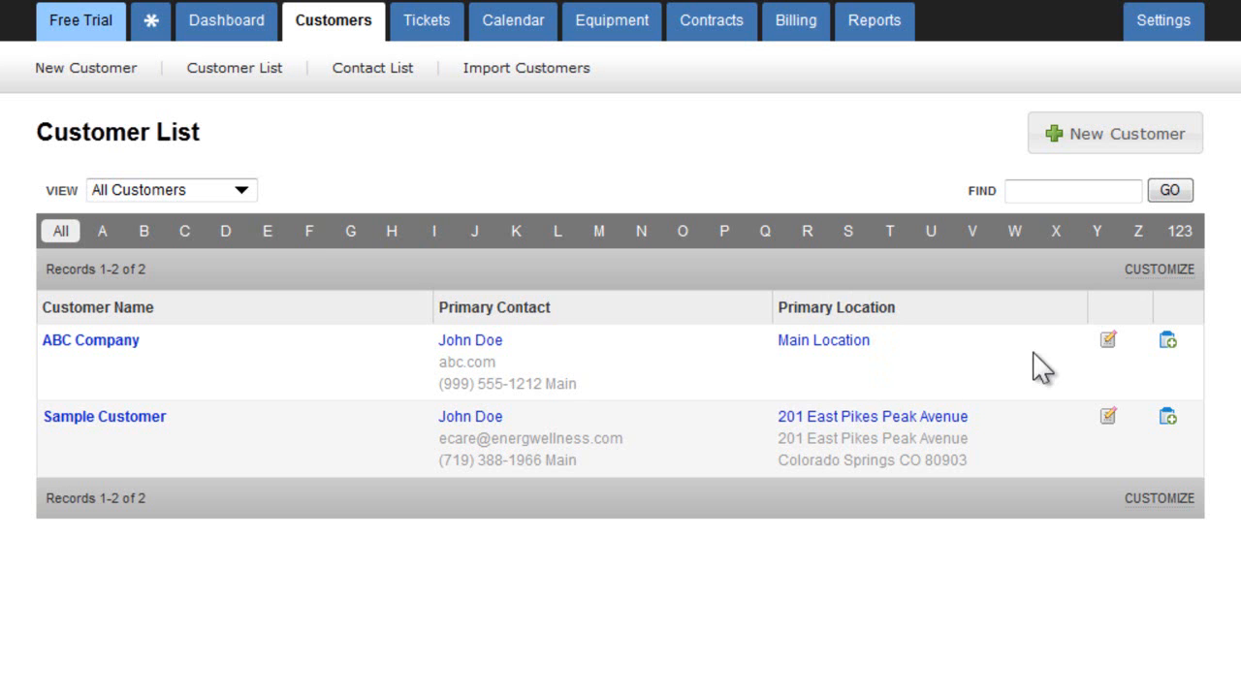
pyautogui.click(1155, 271)
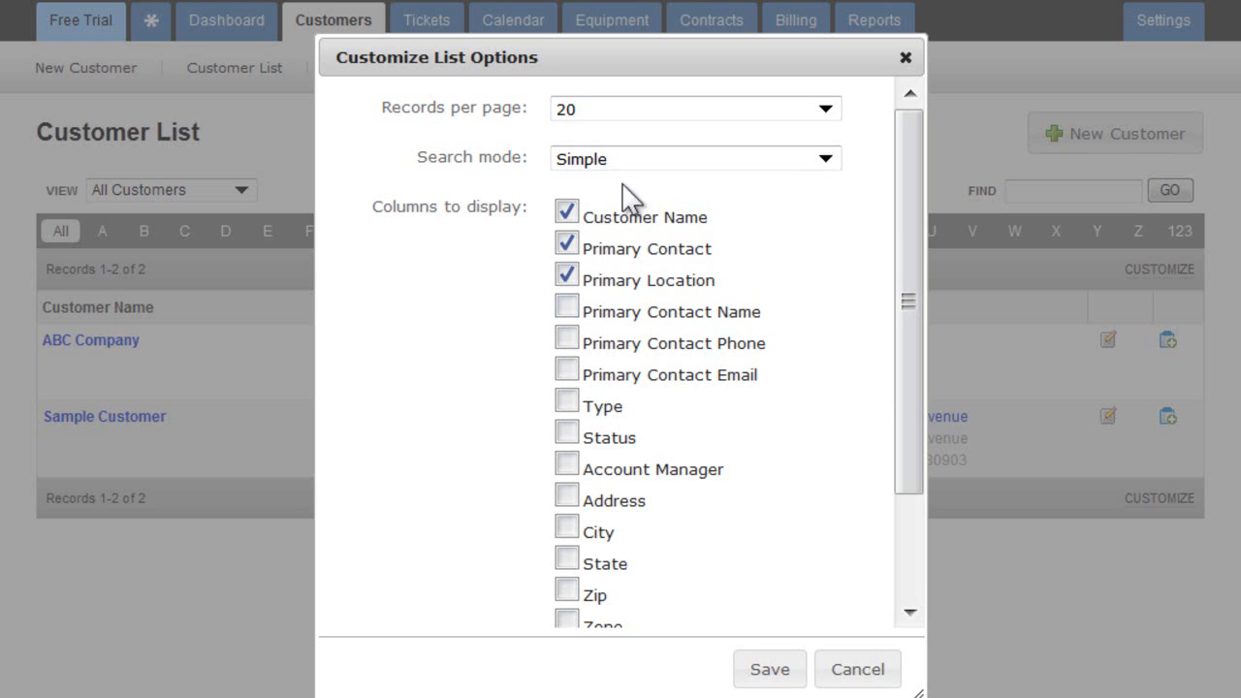
pyautogui.moveTo(897, 199); pyautogui.dragTo(901, 318)
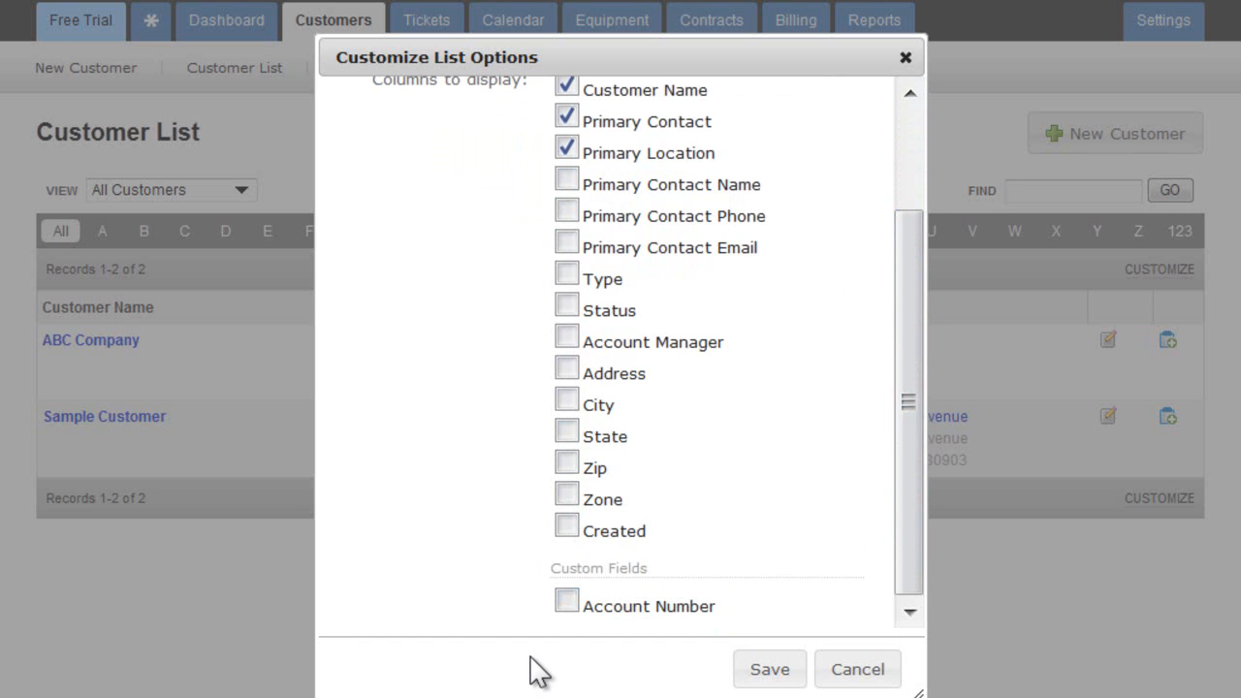
pyautogui.click(839, 674)
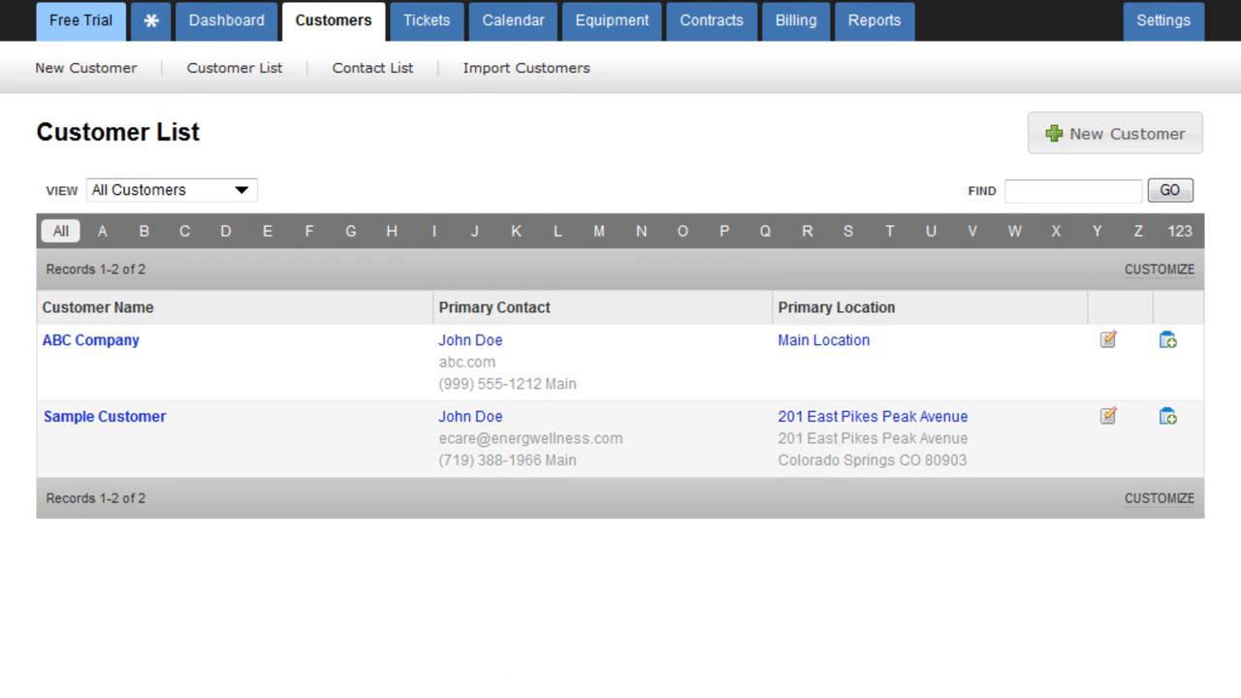